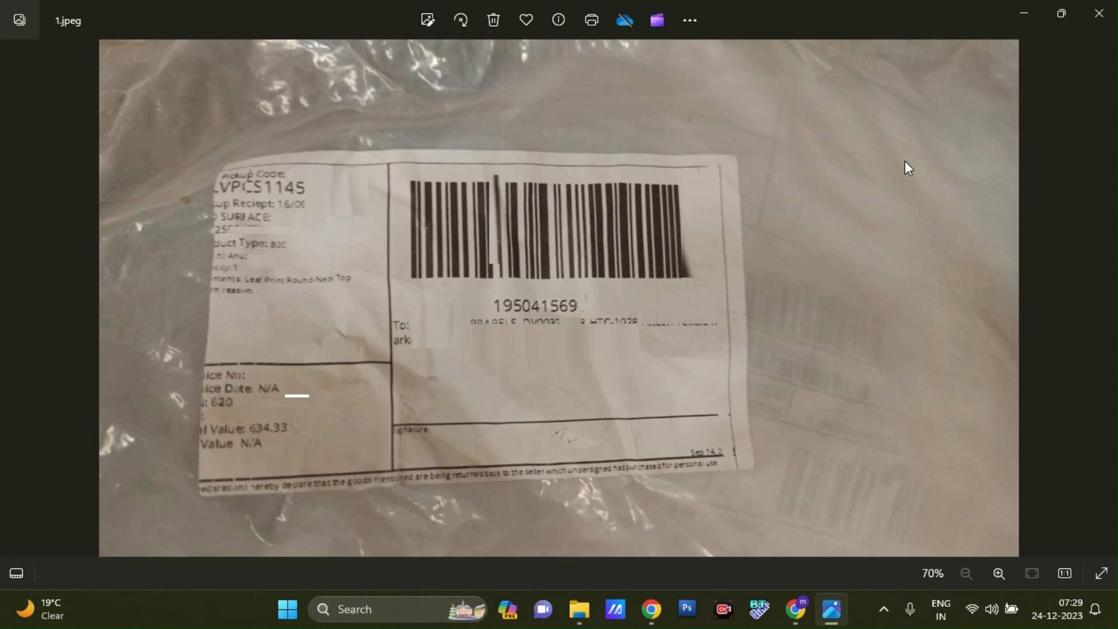
Examine the return photos 1.jpeg to 5.jpeg showing the parcel label and the garment, and close the image viewer.
key(Right)
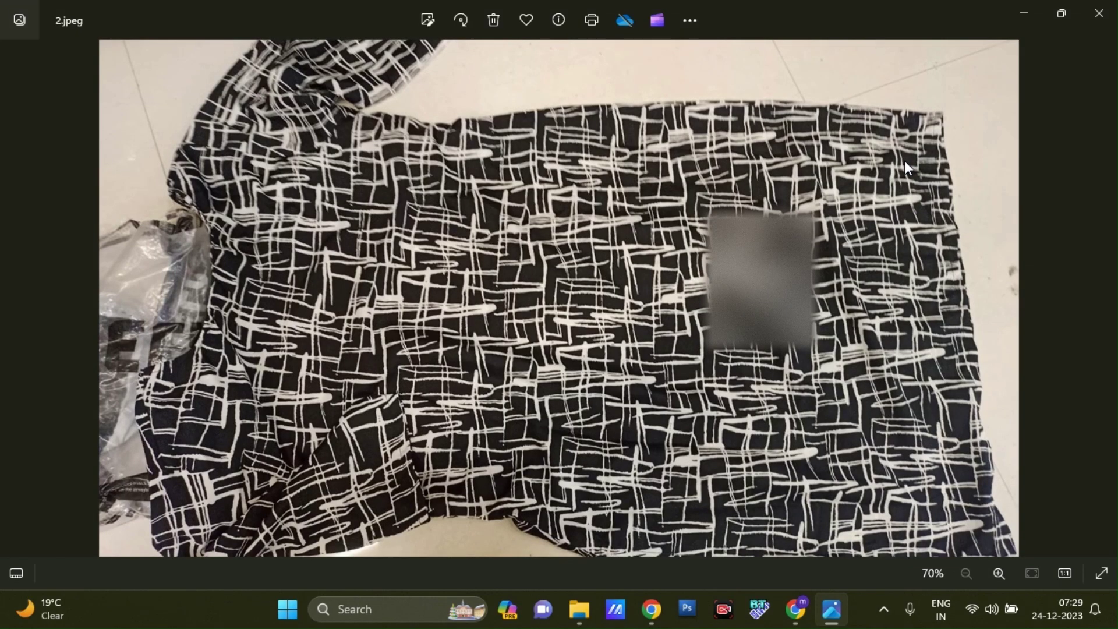
key(Right)
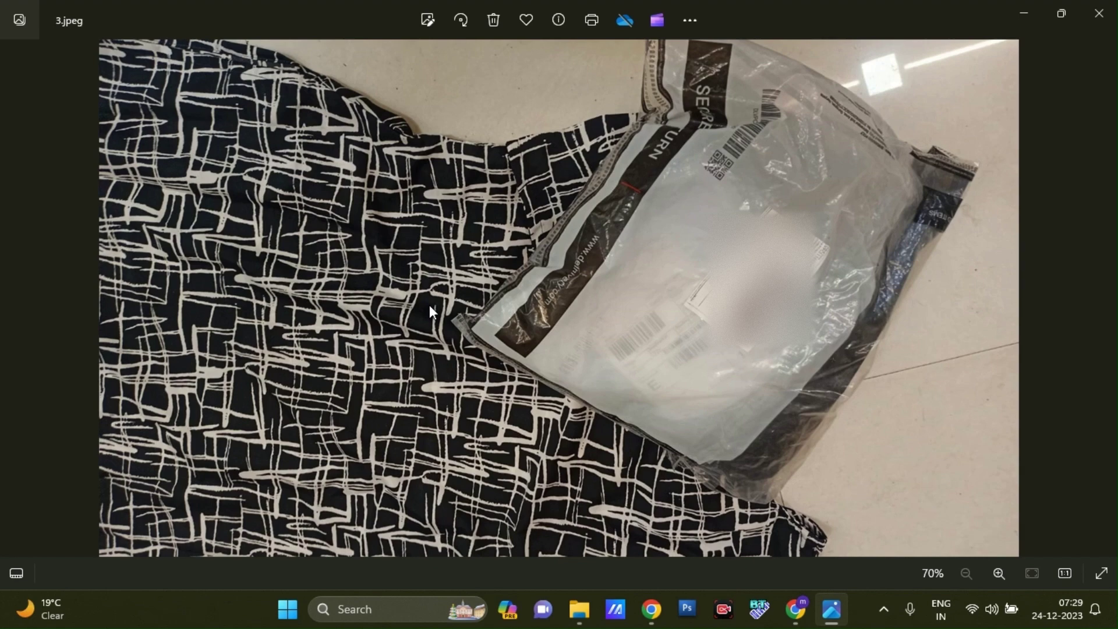
key(Right)
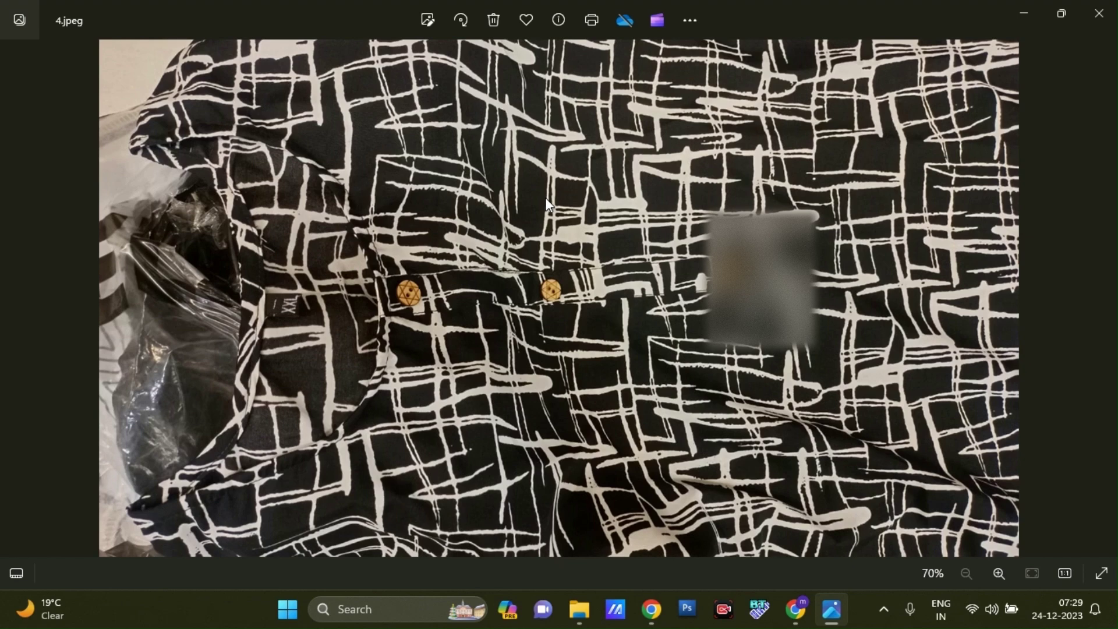
key(Right)
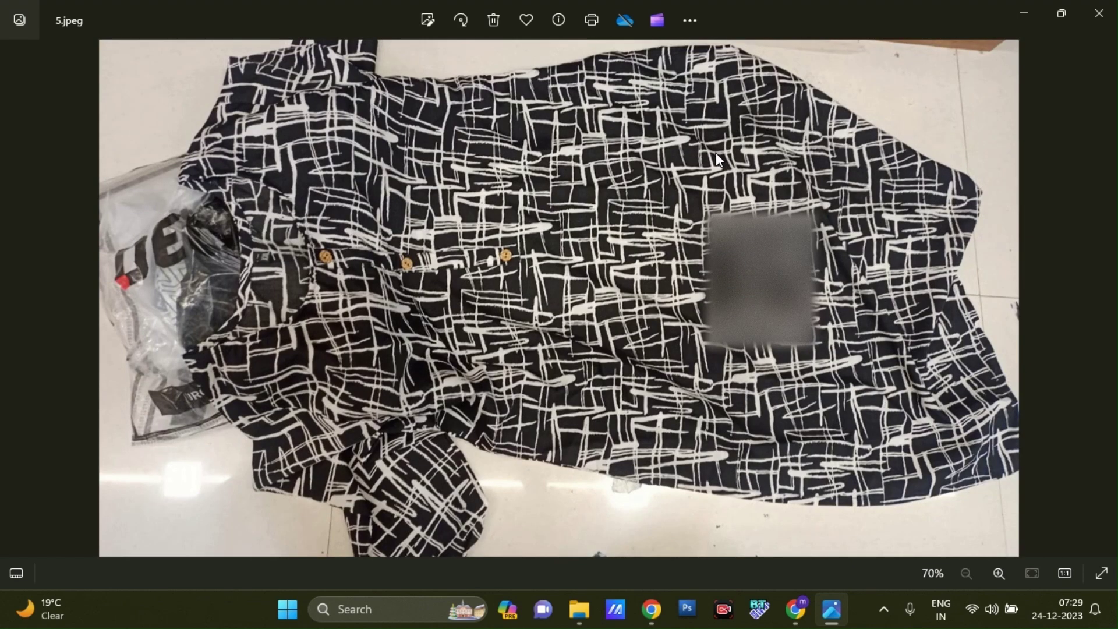
key(Left)
key(Left)
key(Left)
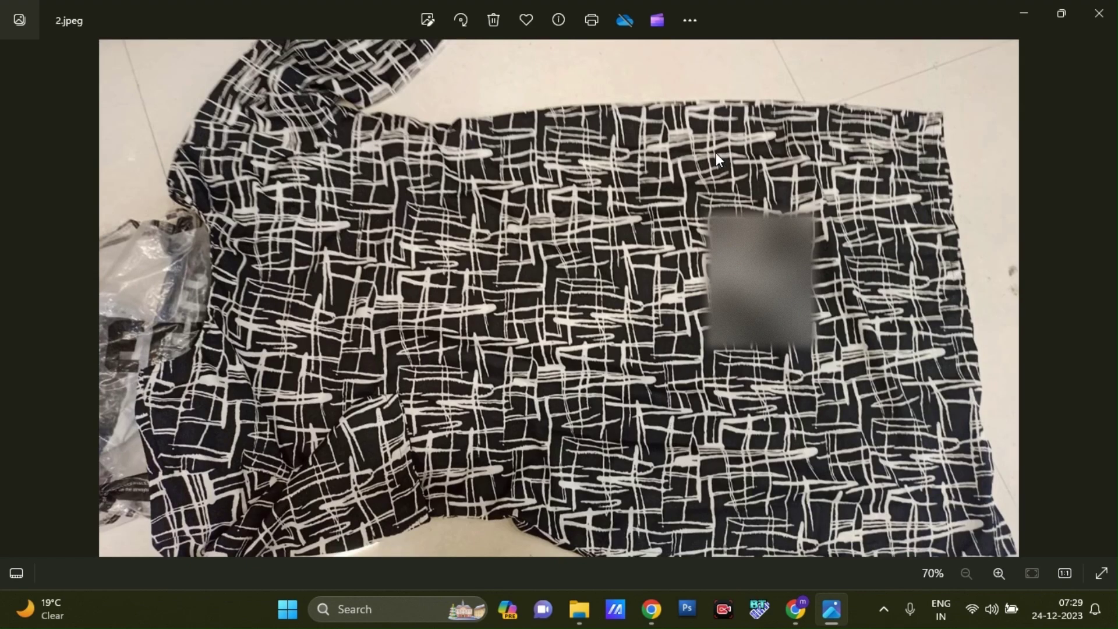
key(Left)
key(Right)
key(Right)
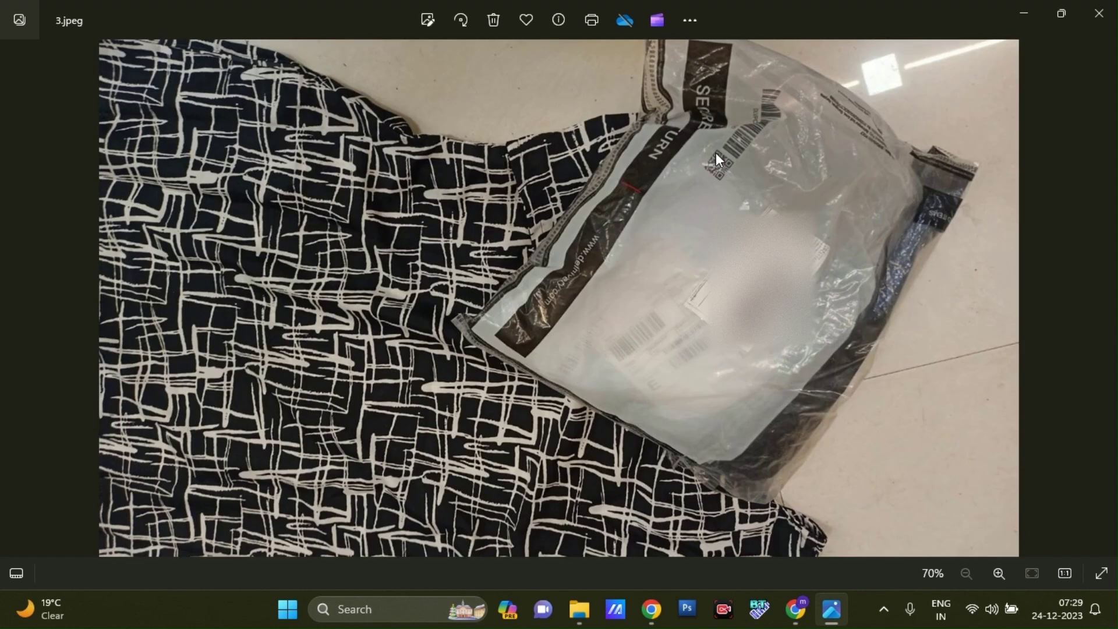
key(Right)
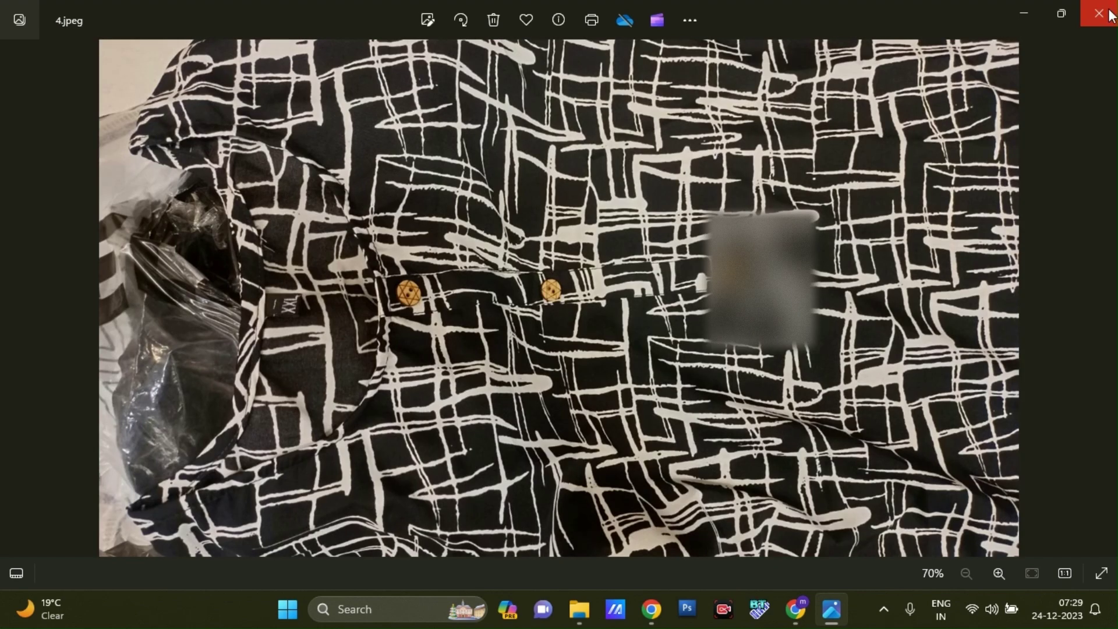
click(1110, 16)
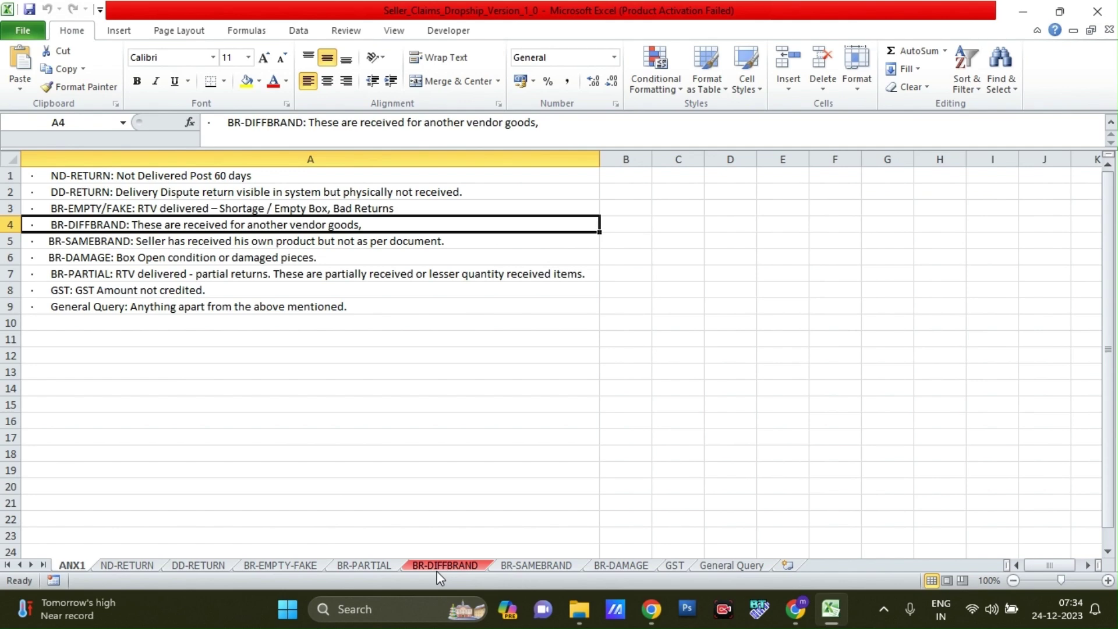
Open the BR-DIFFBRAND sheet and review the sample row's entries from Seller Name through SELLER_INVOICE_NO.
click(438, 567)
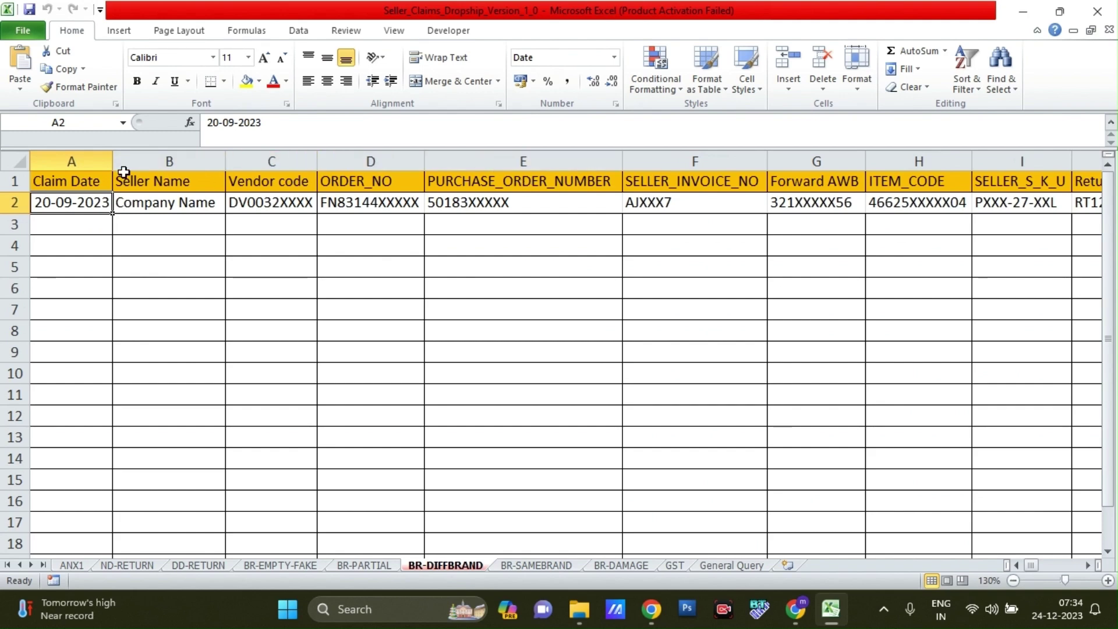
click(136, 202)
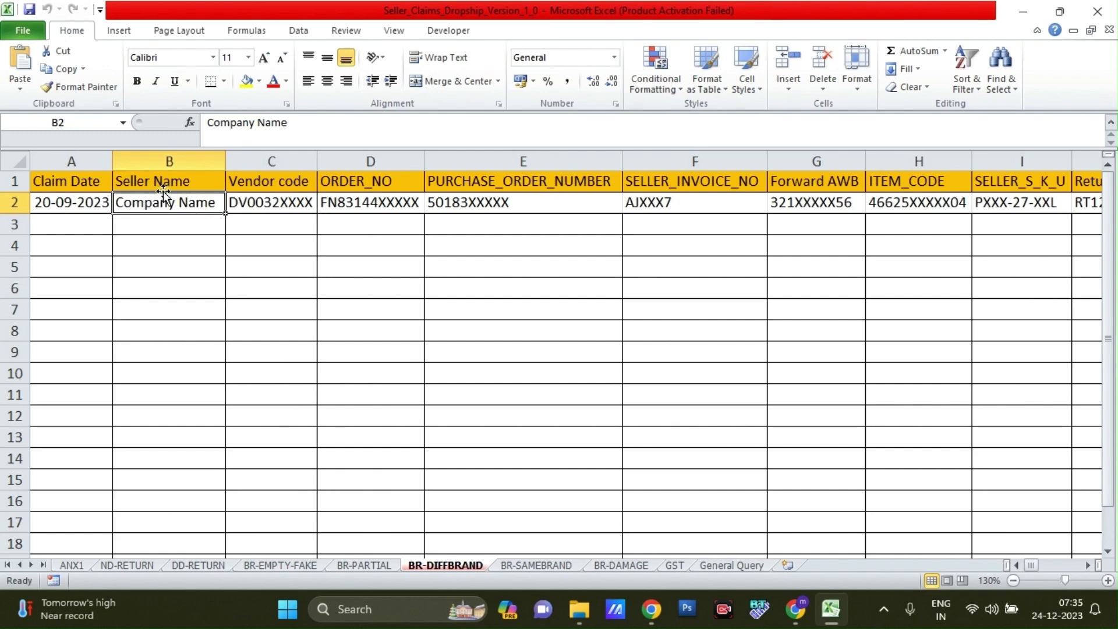
click(295, 205)
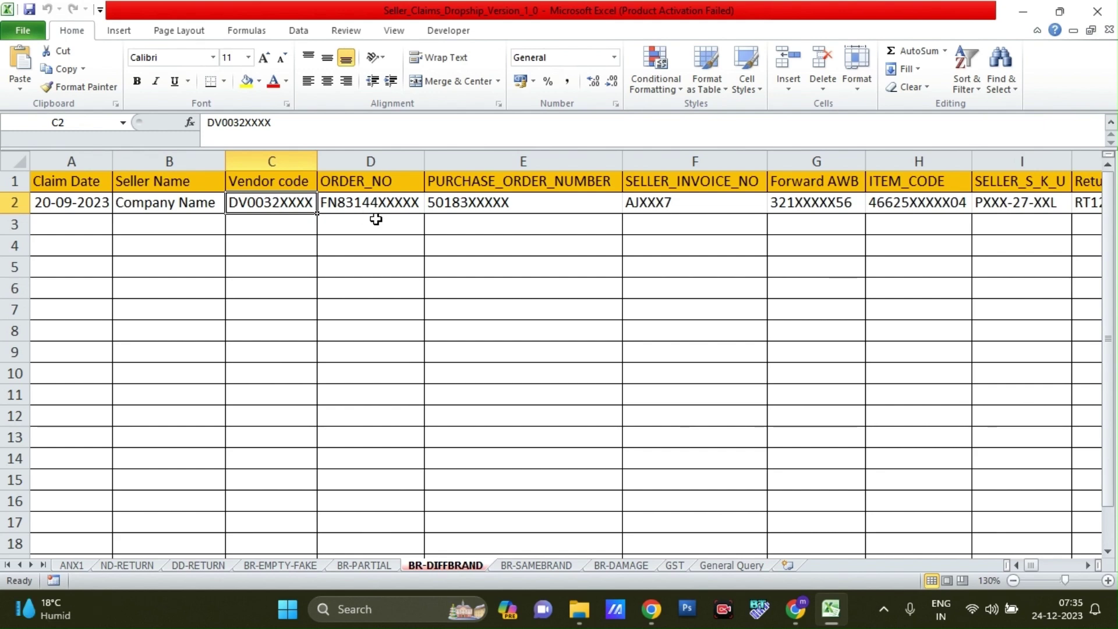
click(364, 204)
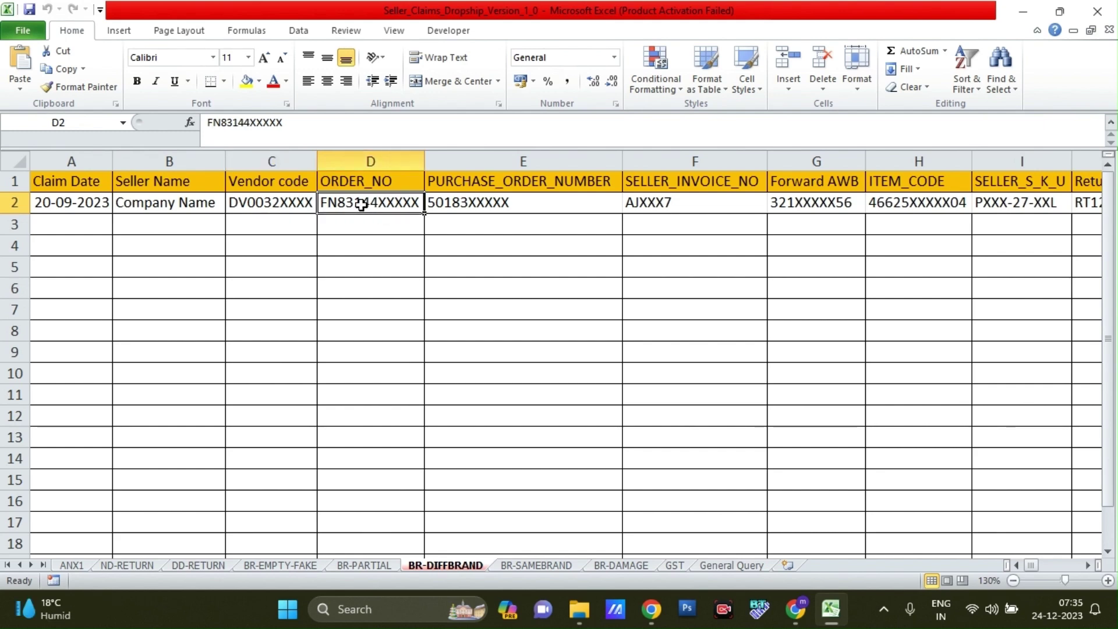
click(476, 202)
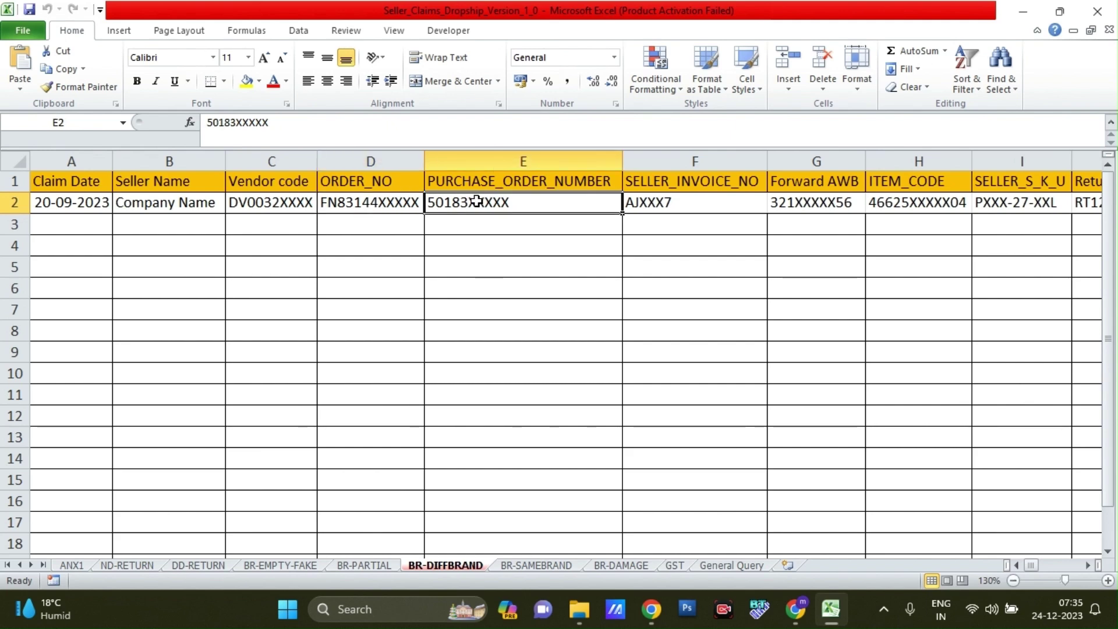
click(678, 208)
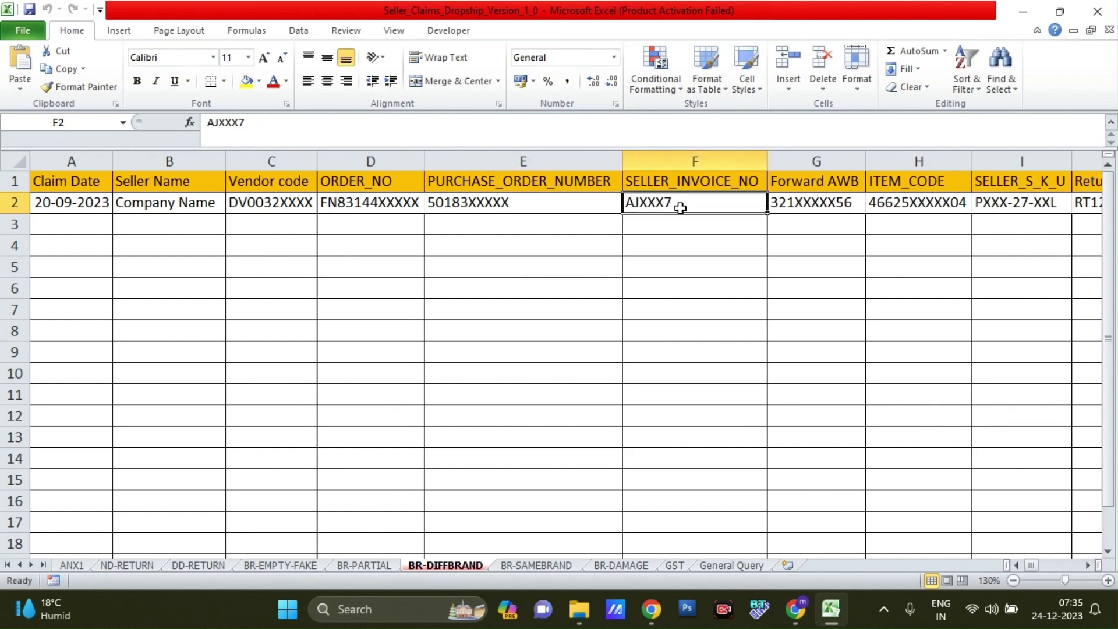
Review the sample row's shipment and return fields from Forward AWB through Shipment ID.
key(Tab)
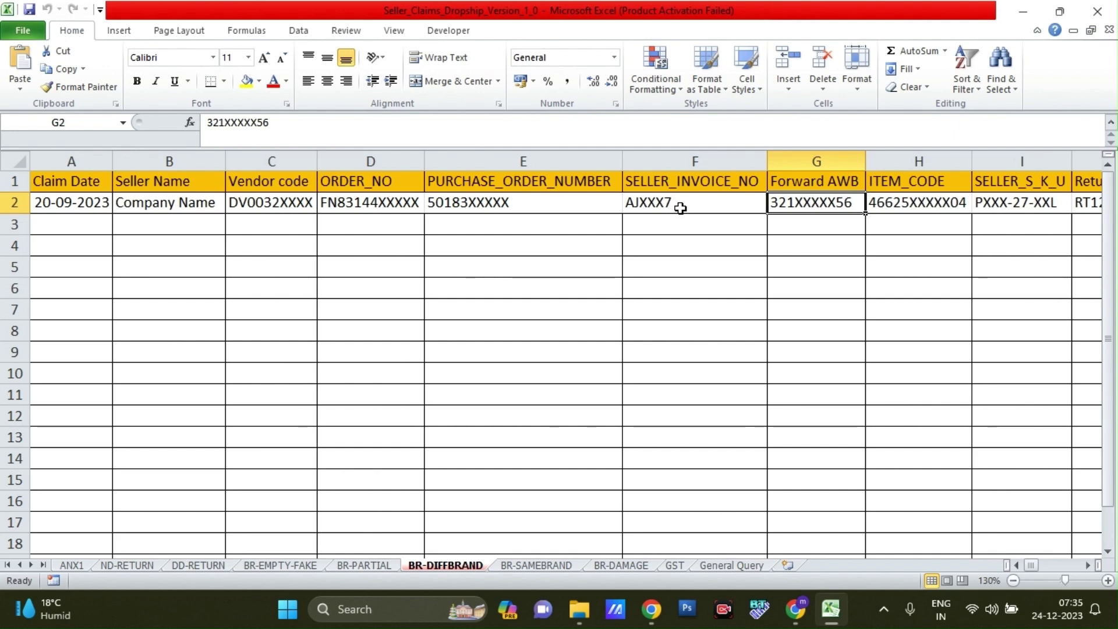
key(Tab)
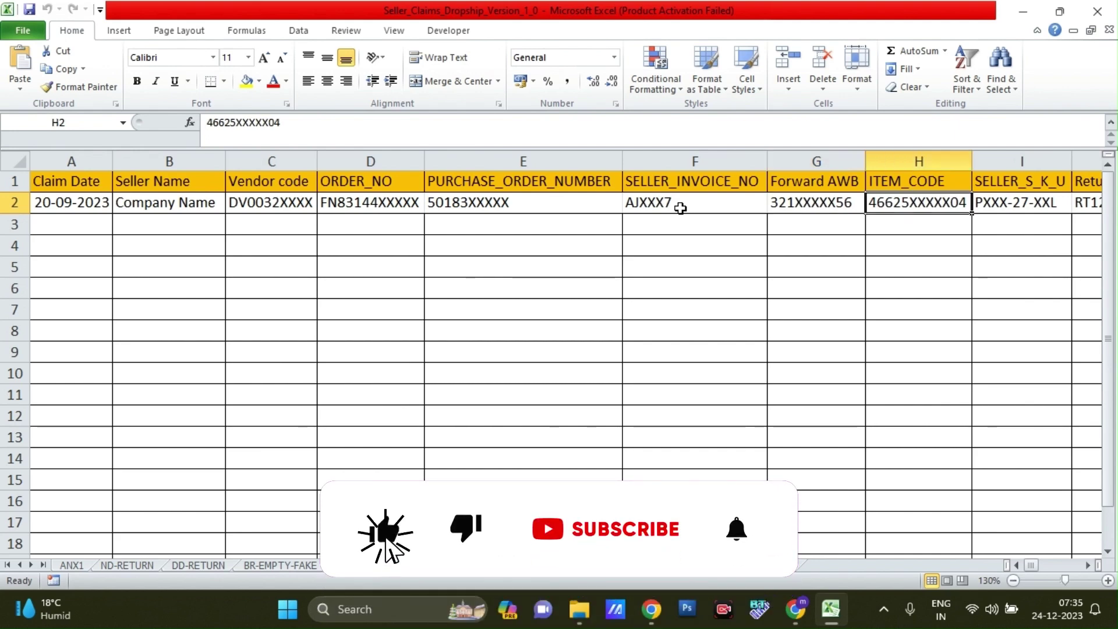
key(shift+Tab)
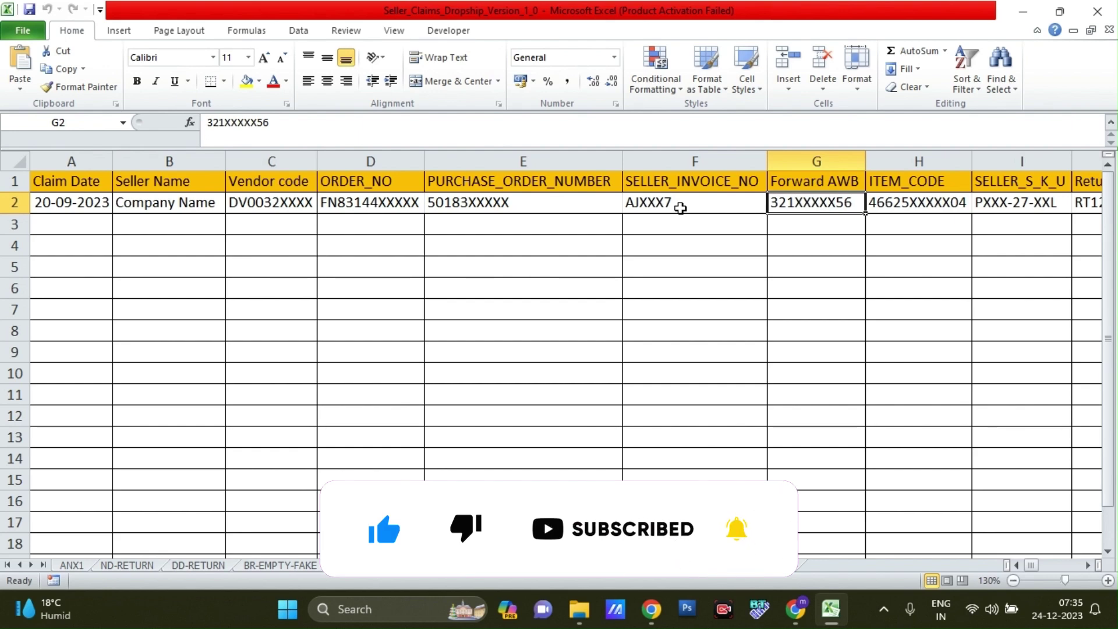
key(Tab)
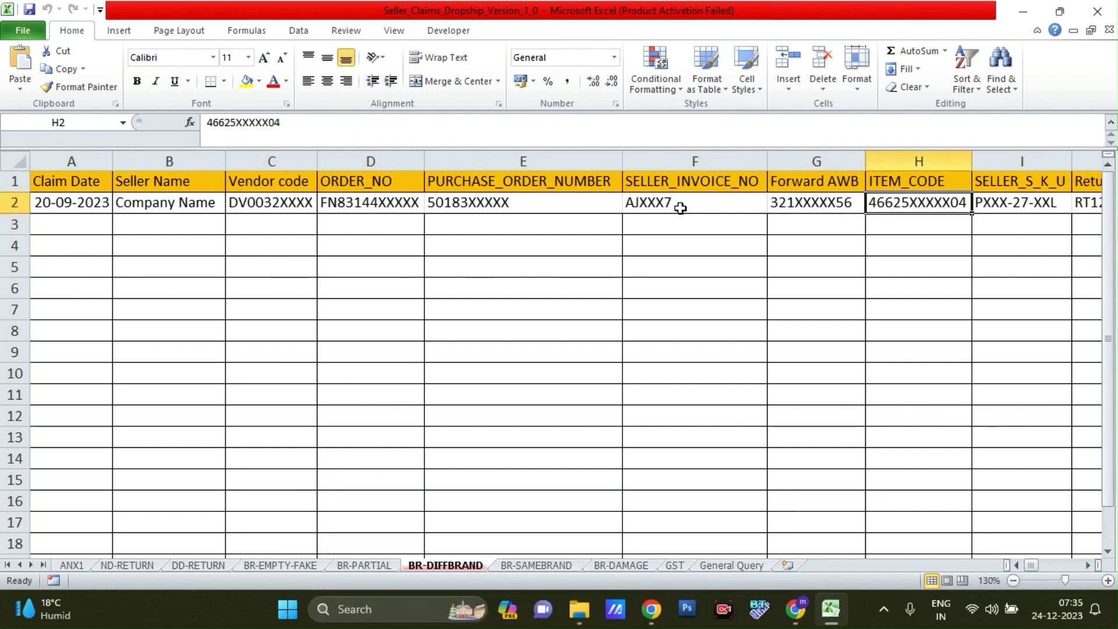
key(Tab)
key(Tab)
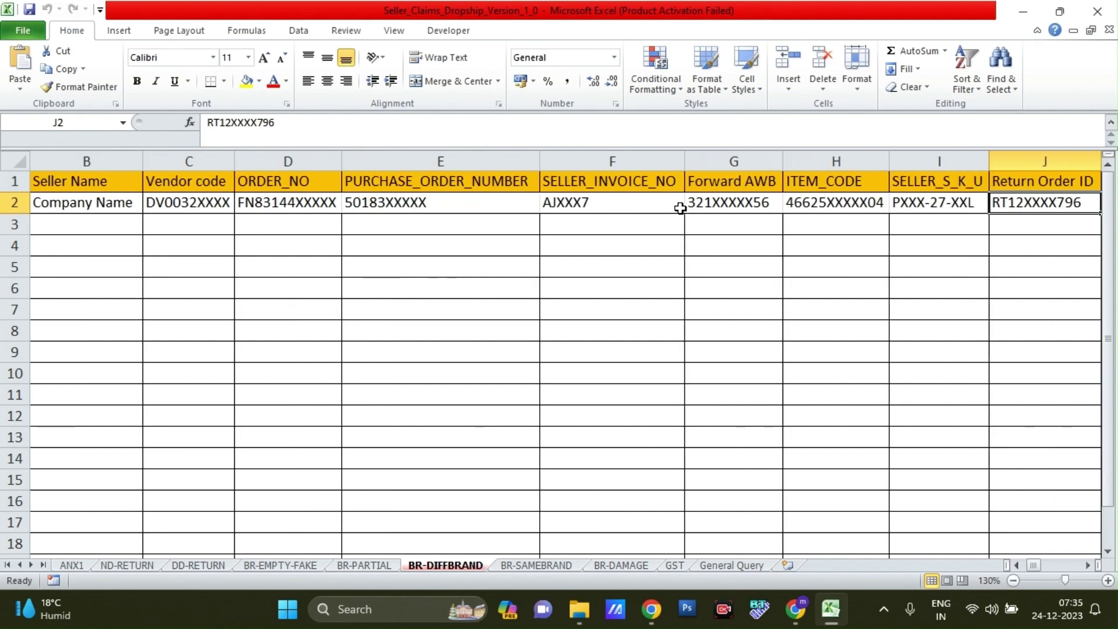
key(Tab)
key(shift+Tab)
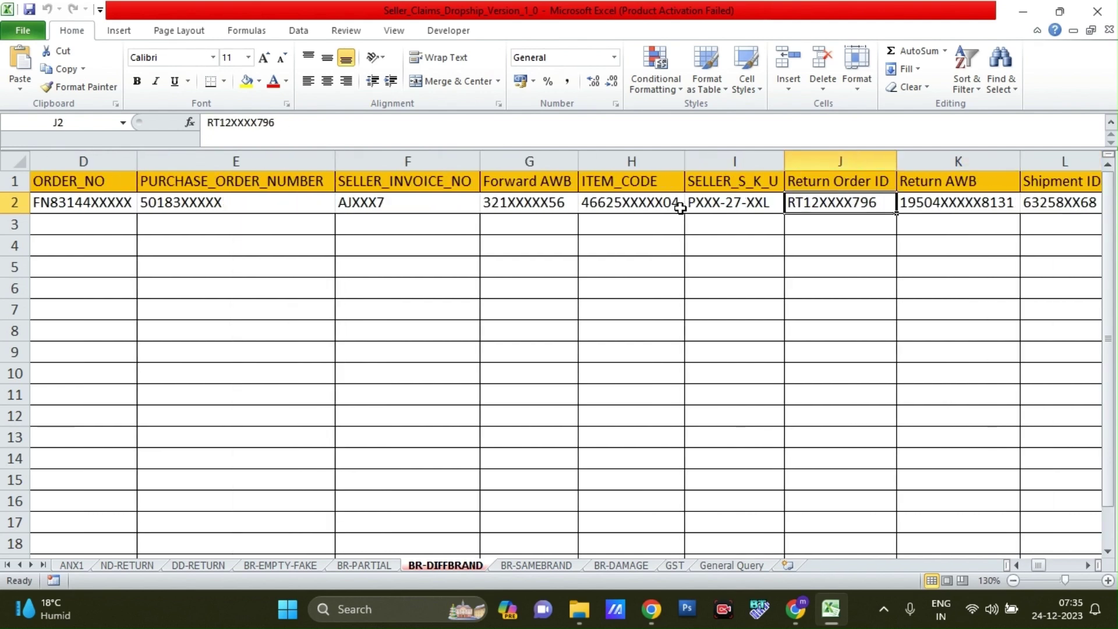
key(Tab)
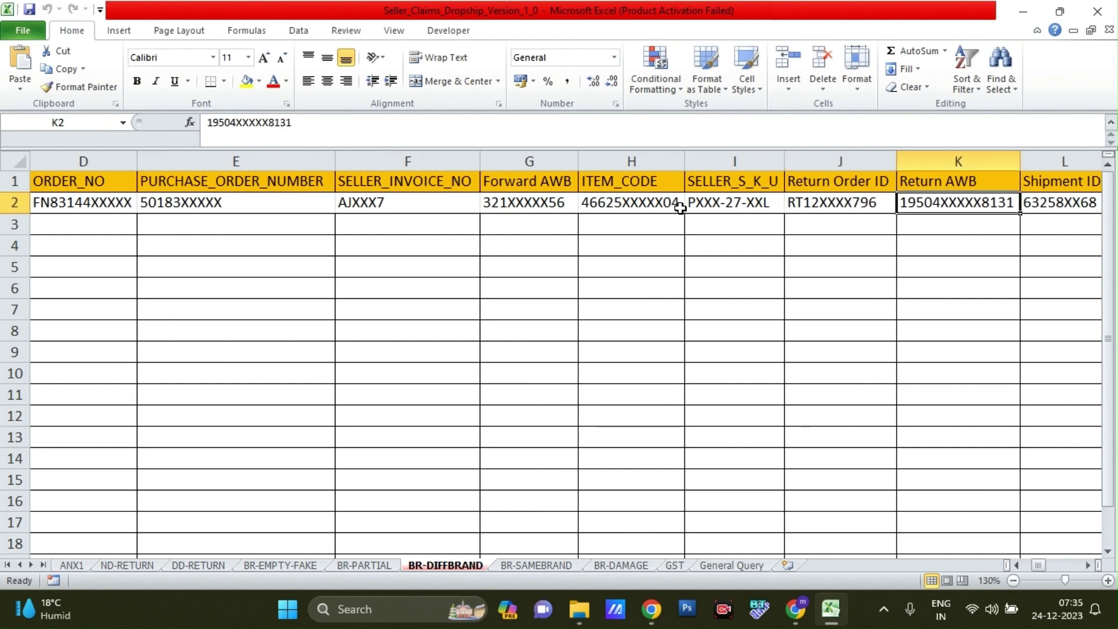
key(Tab)
key(shift+Tab)
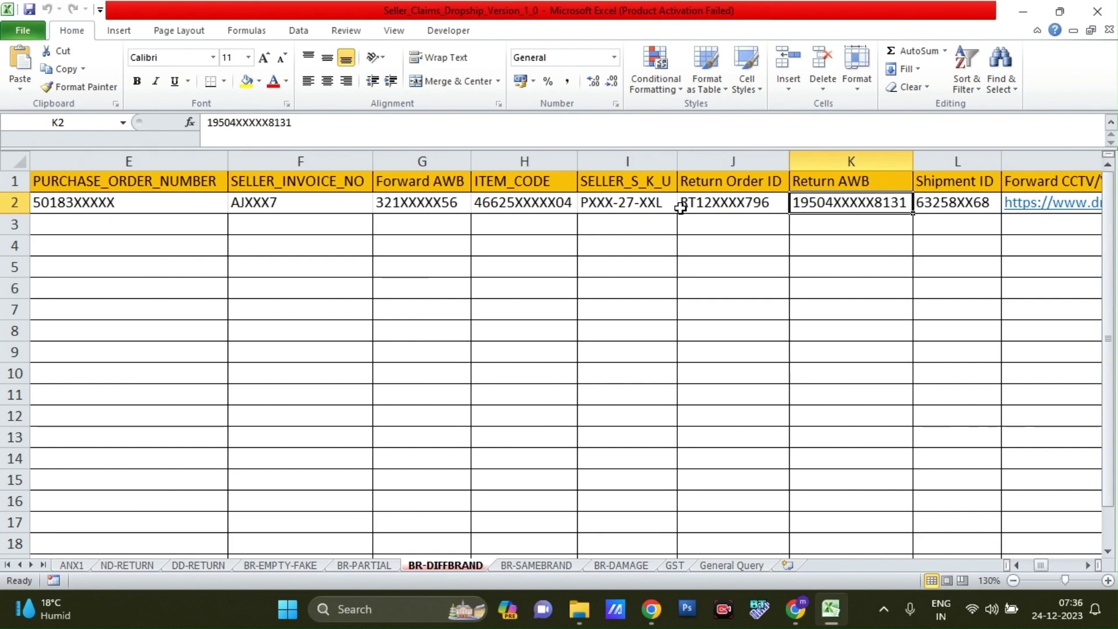
key(Tab)
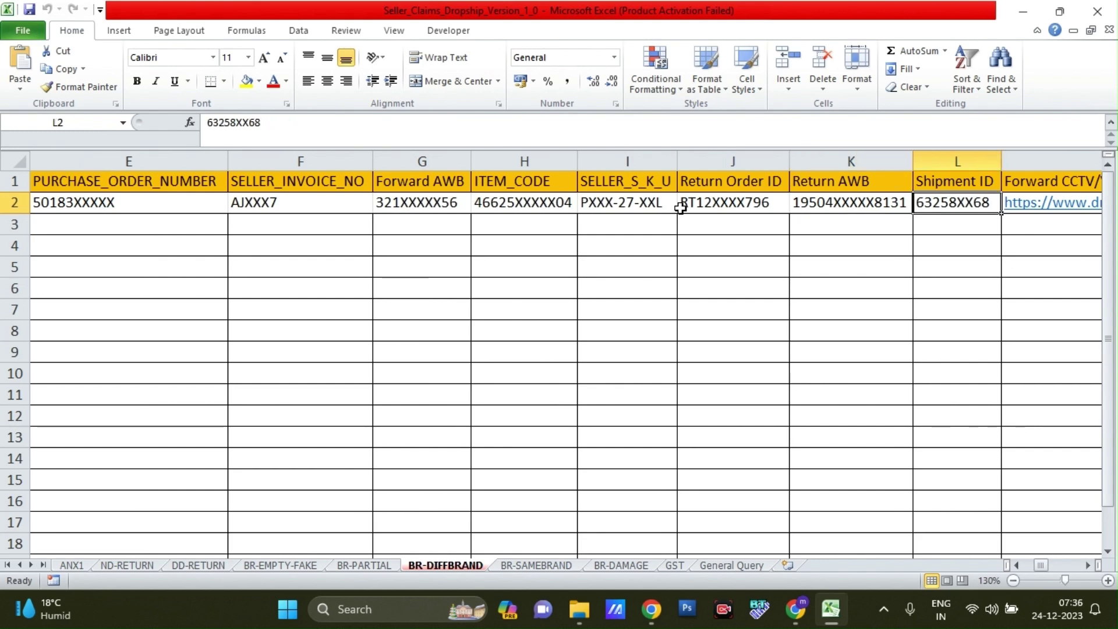
click(951, 180)
Examine the evidence link columns from Forward CCTV/Video Link through Image Of Product Received Link.
key(Tab)
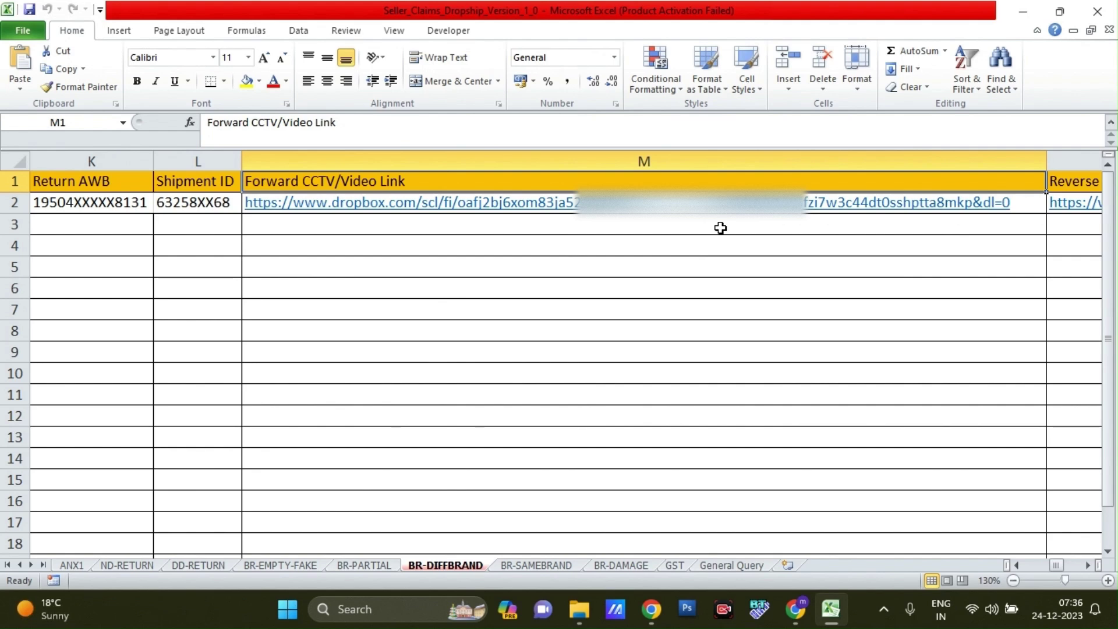
key(Right)
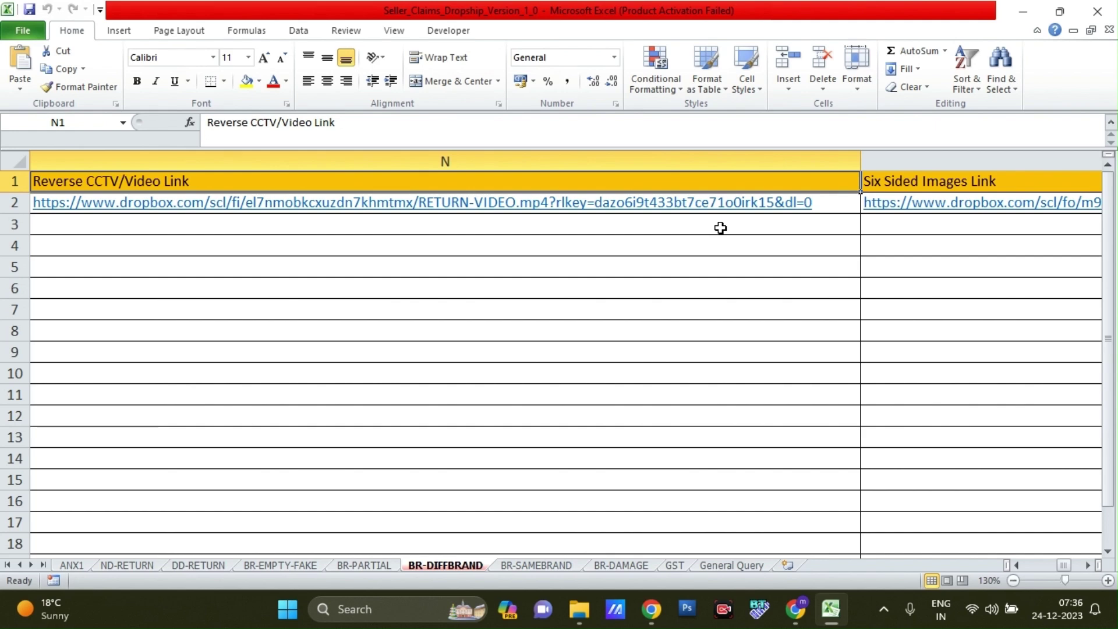
key(Right)
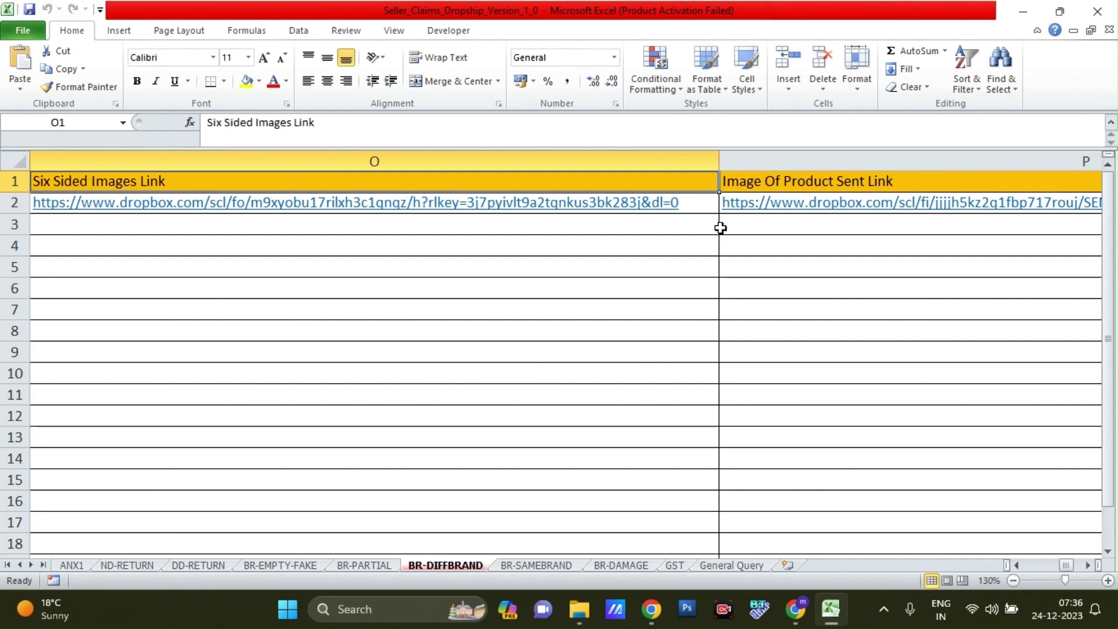
key(Right)
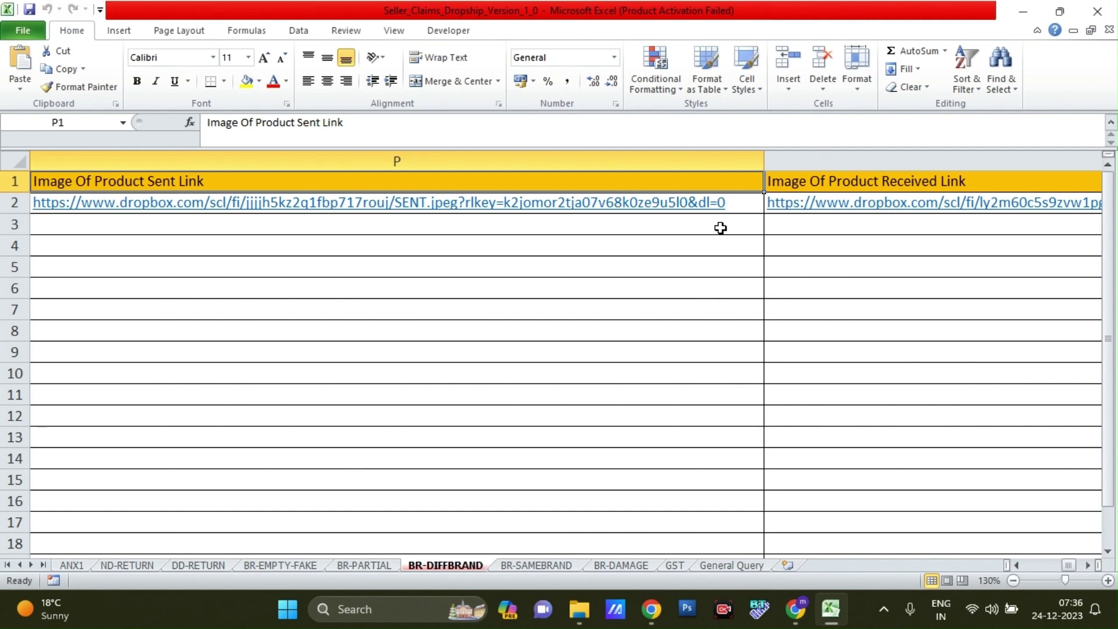
key(Right)
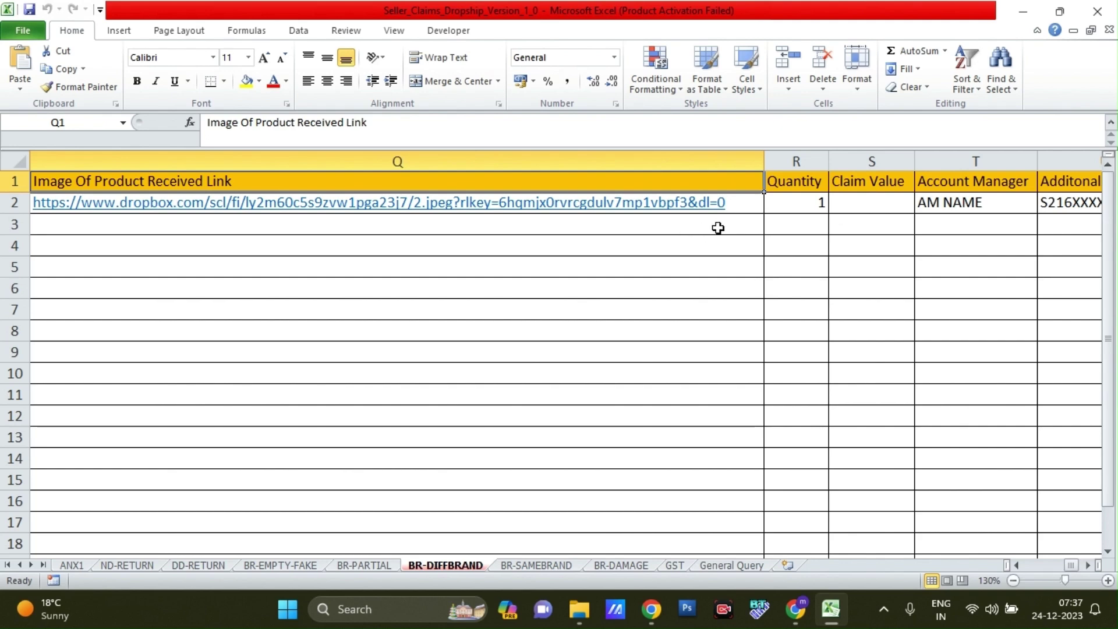
Review the Quantity, Claim Value and Account Manager columns and the additional column that follows them.
key(Right)
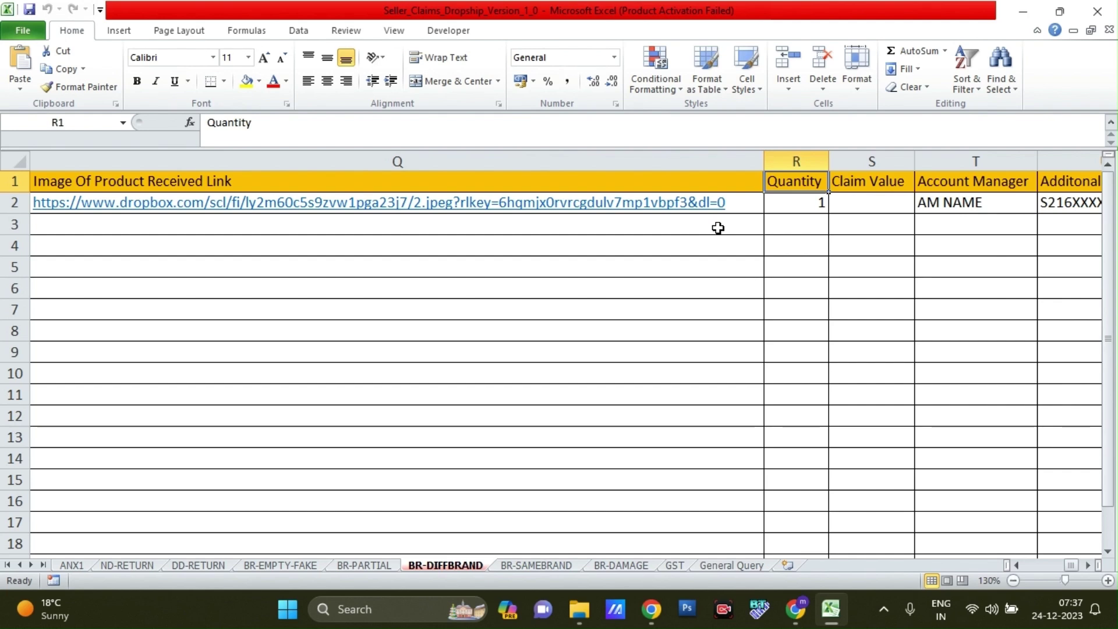
key(Down)
key(Up)
key(Right)
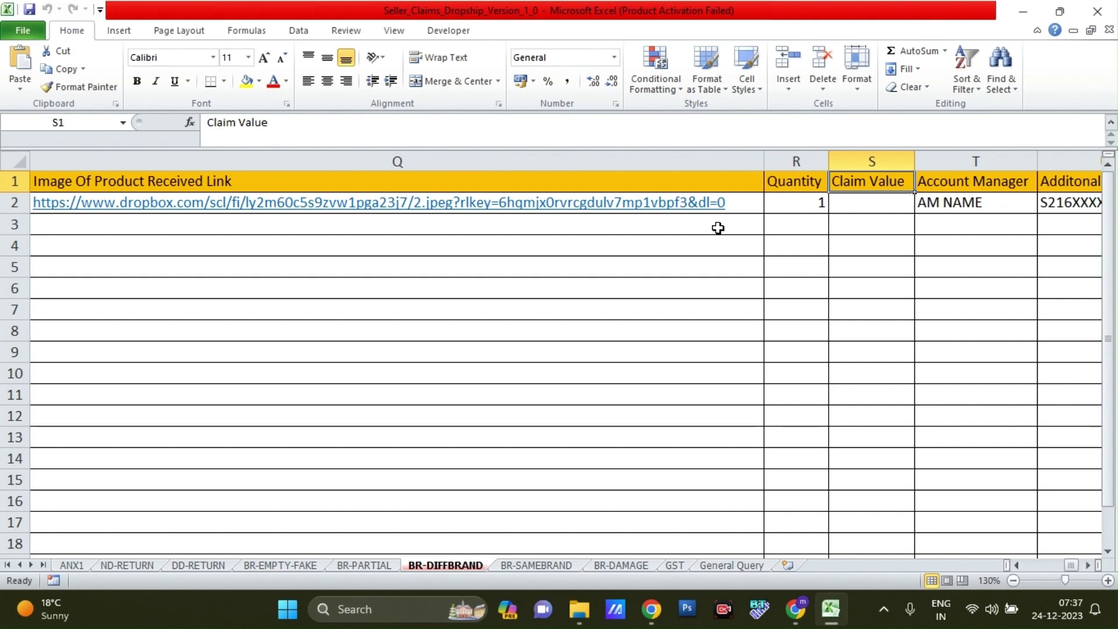
key(Down)
key(Up)
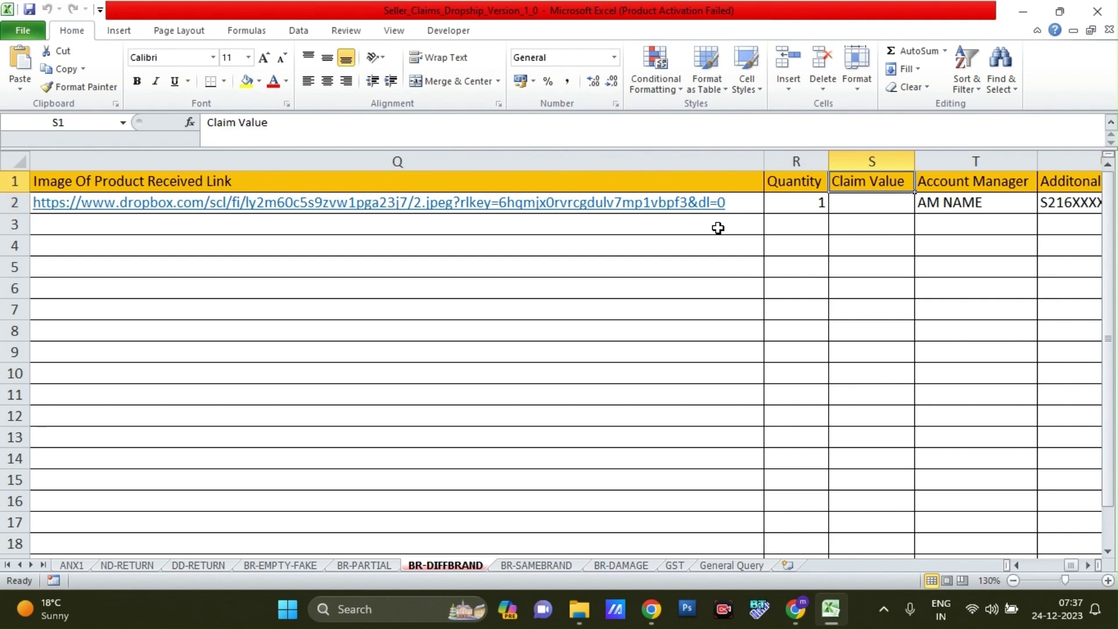
key(Right)
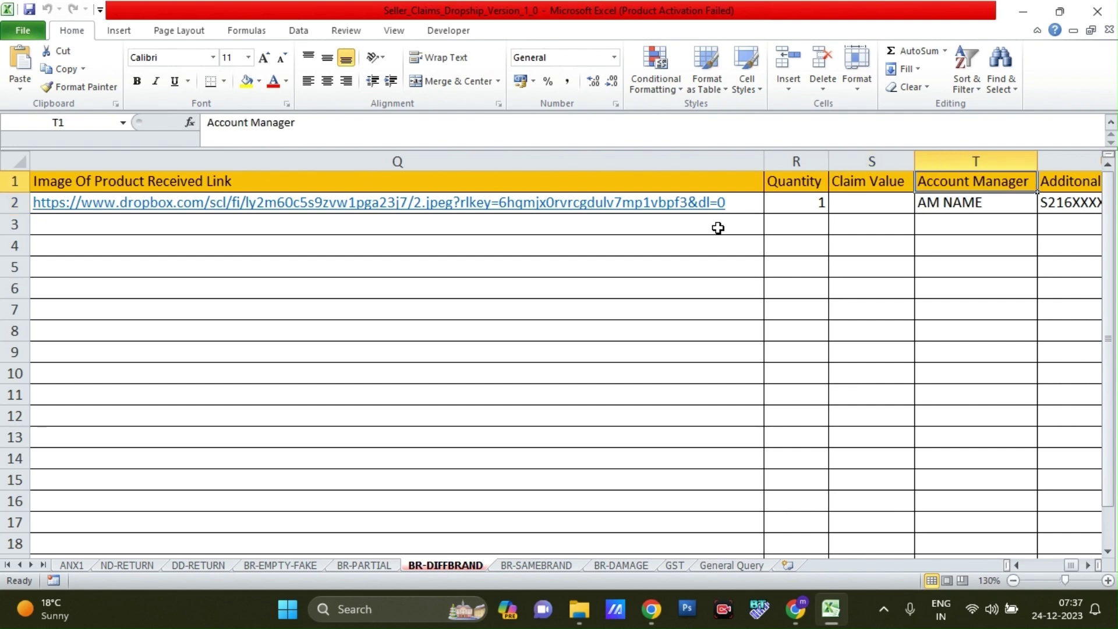
key(Right)
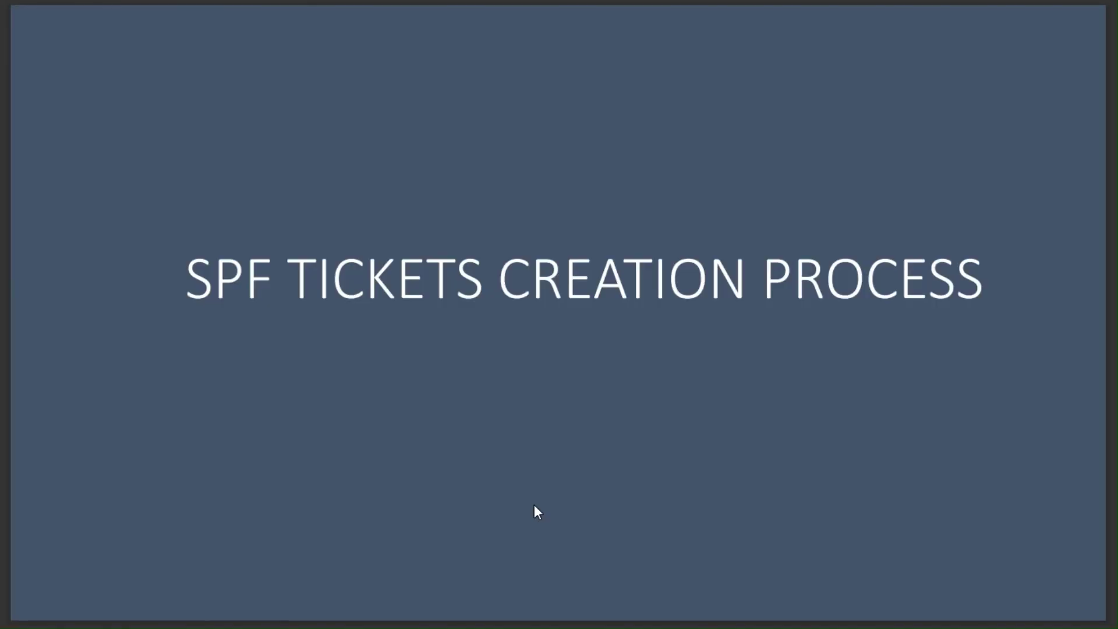
click(535, 507)
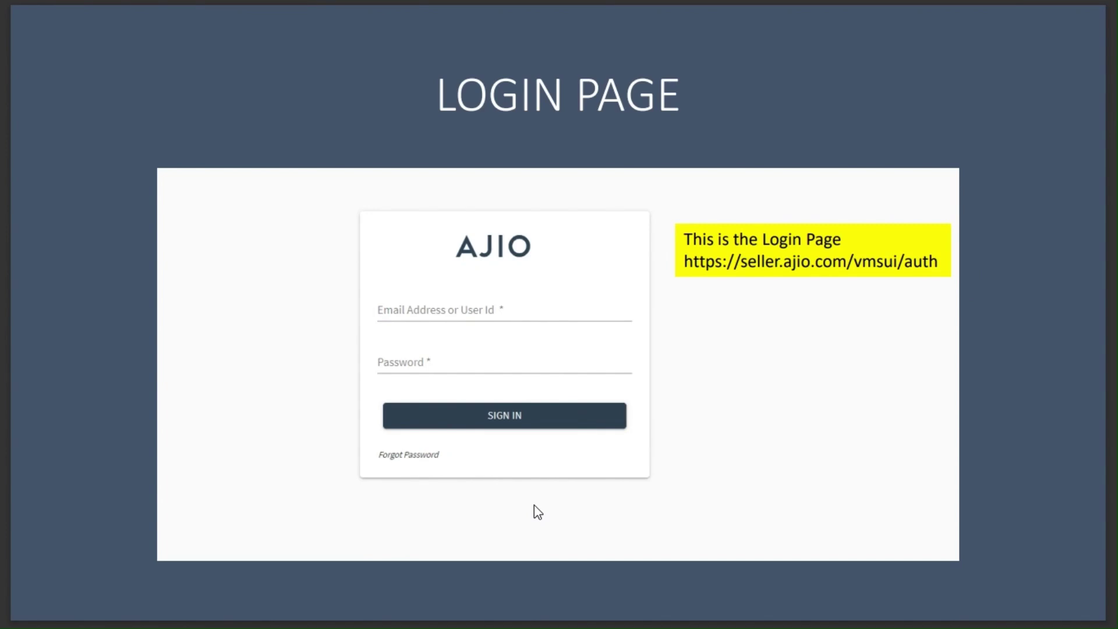
click(534, 505)
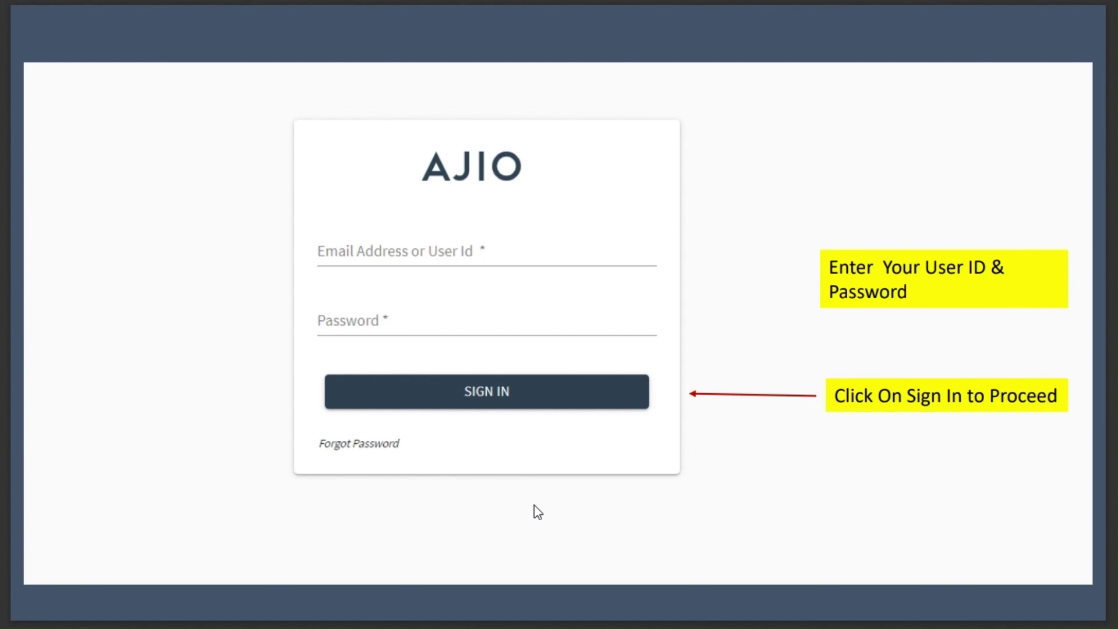
click(534, 512)
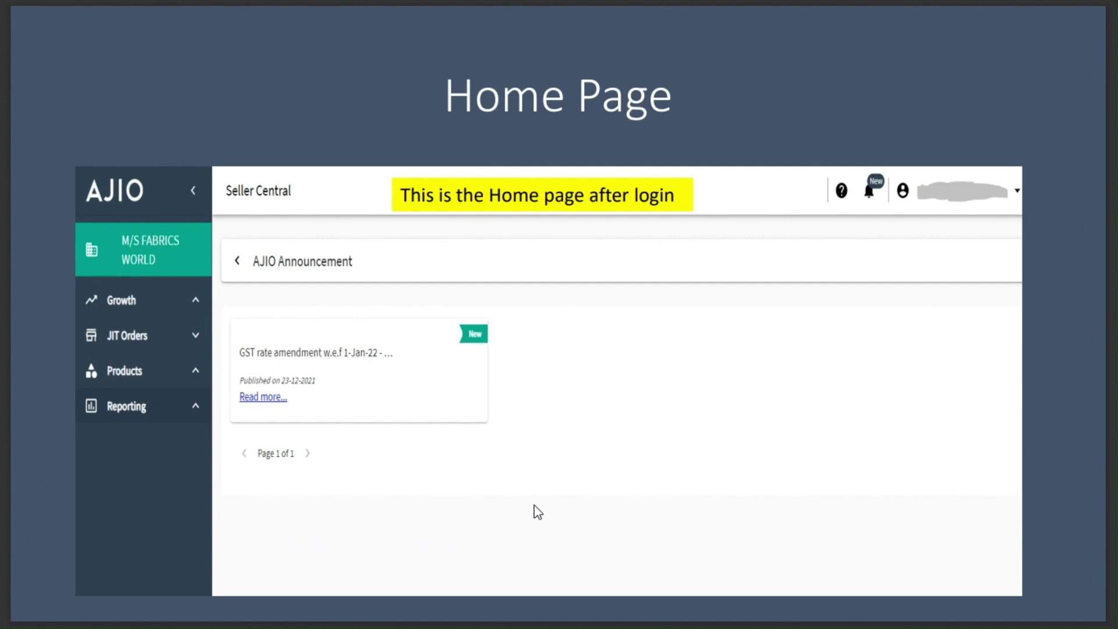
click(534, 506)
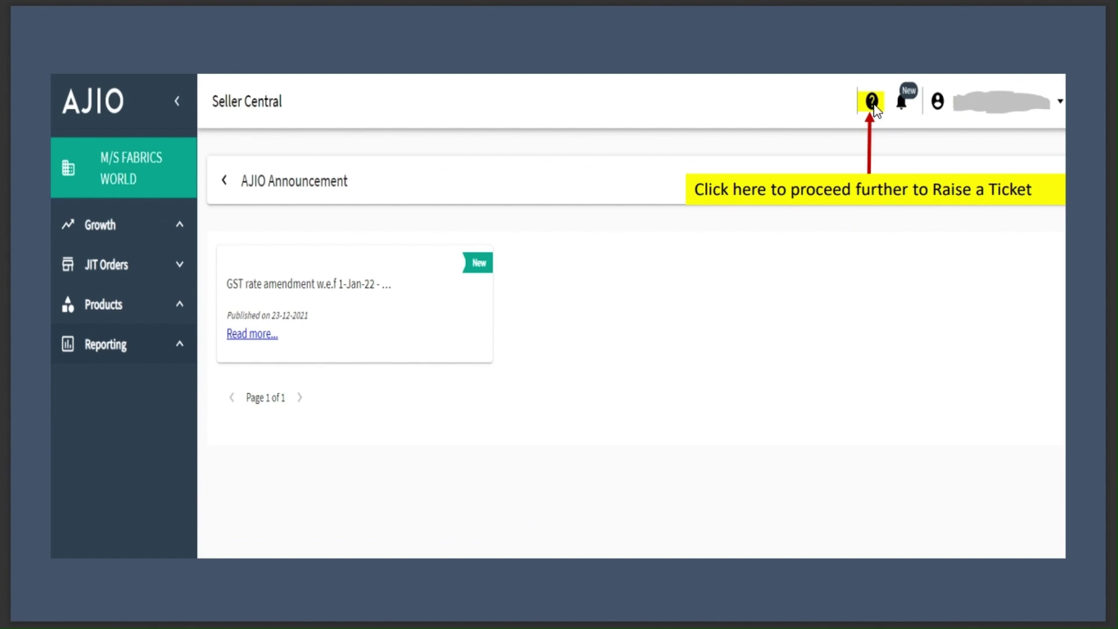
click(806, 330)
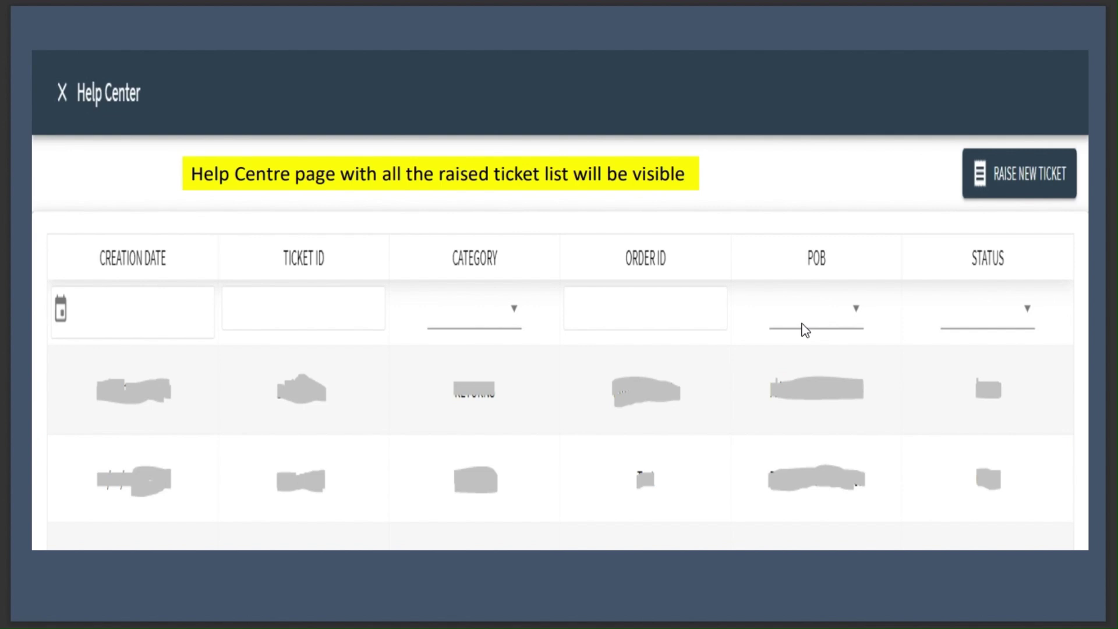
click(806, 331)
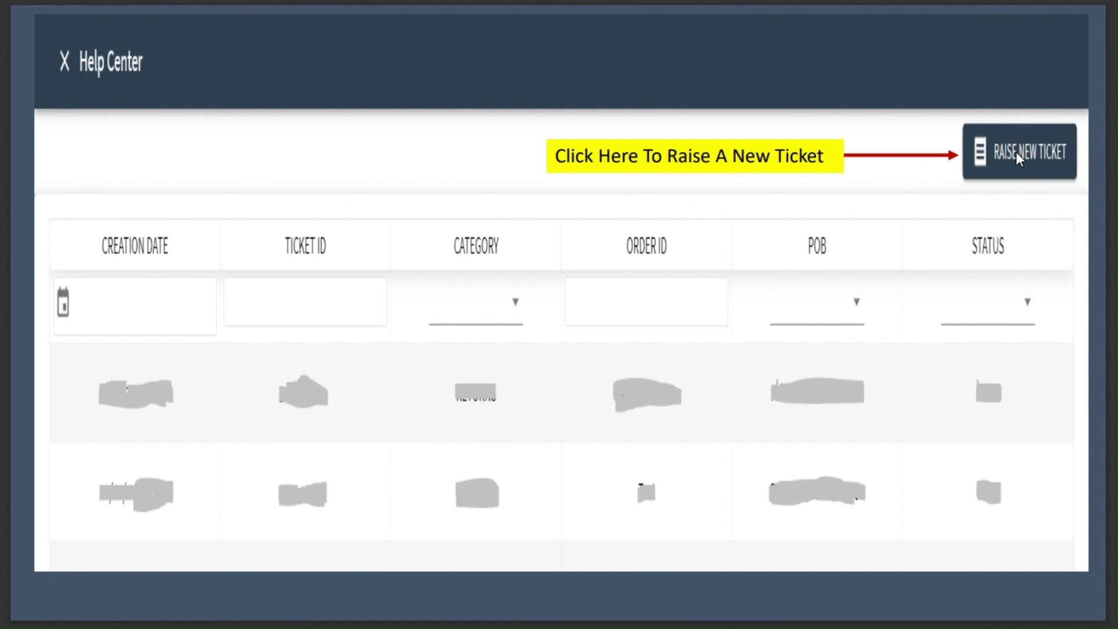
click(804, 293)
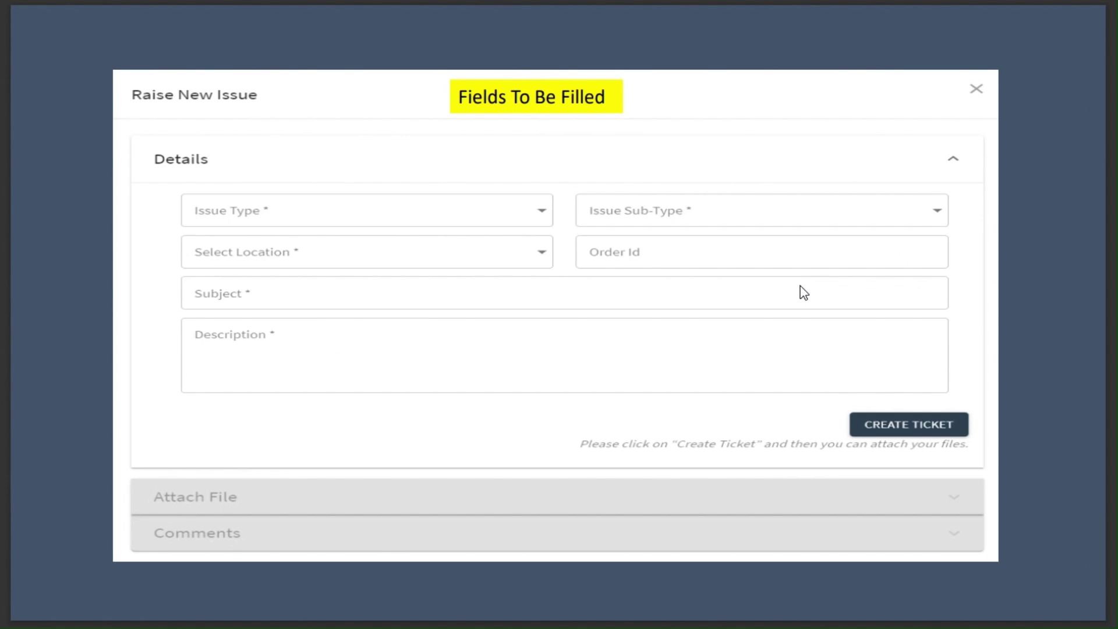
click(407, 220)
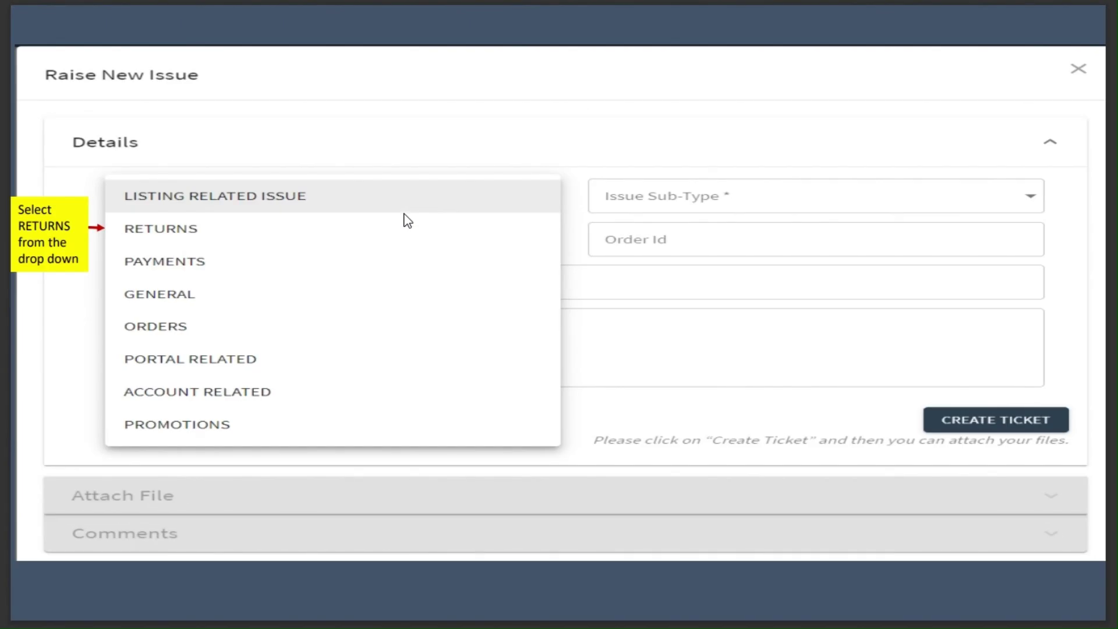
click(180, 232)
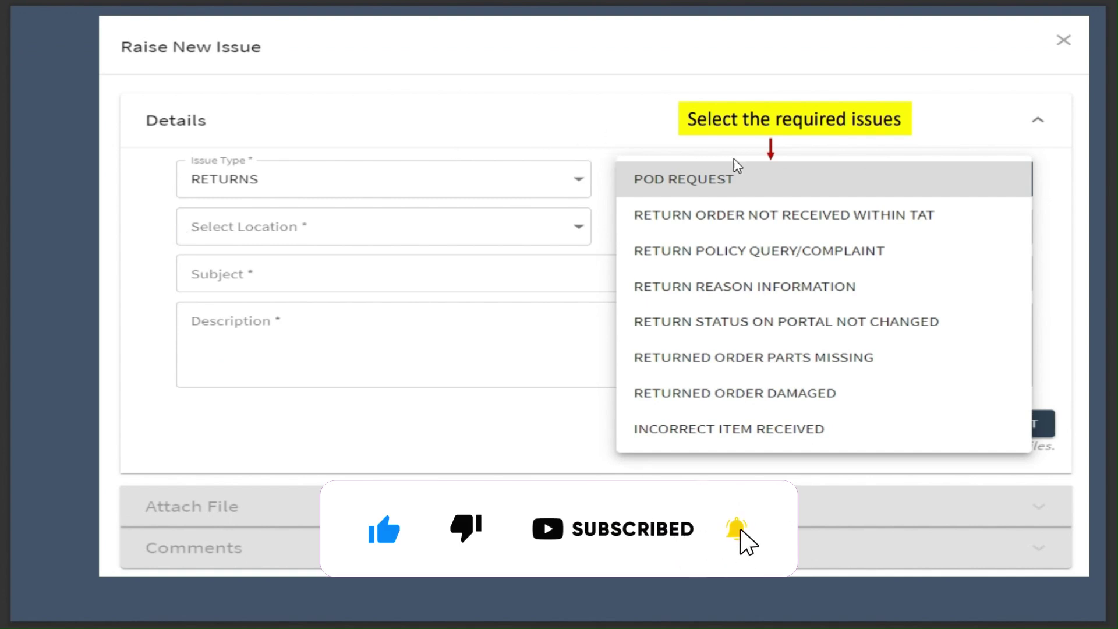